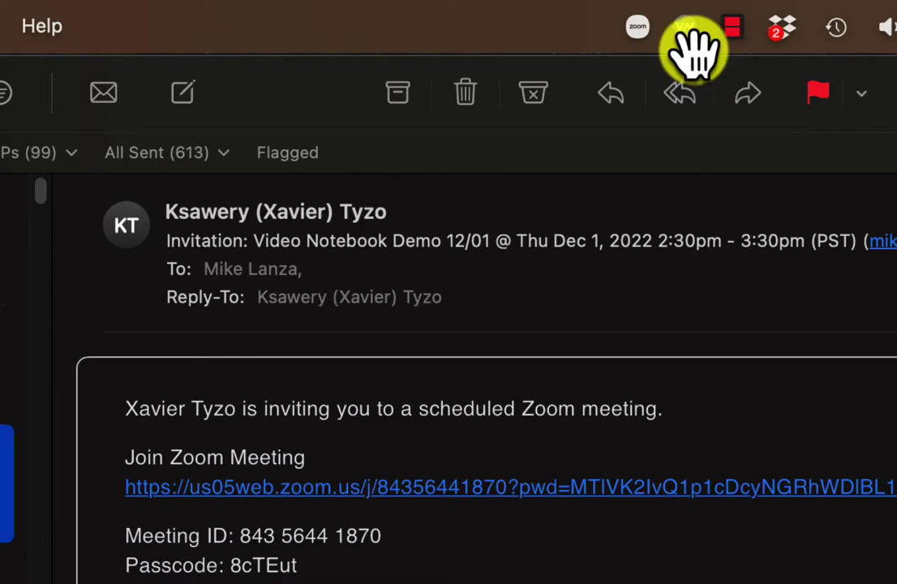
Step: Join the Zoom meeting from the email invitation link, letting Safari open zoom.us
click(601, 488)
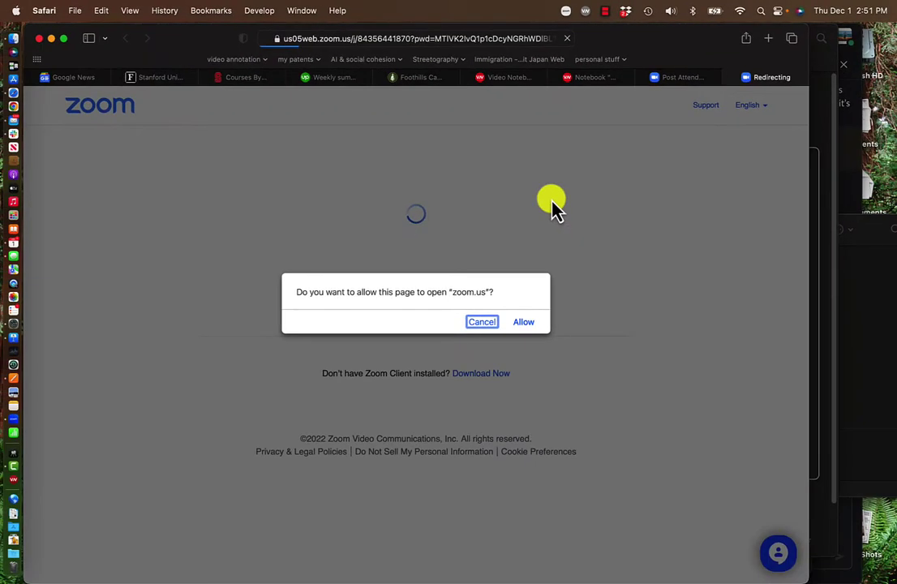
click(524, 324)
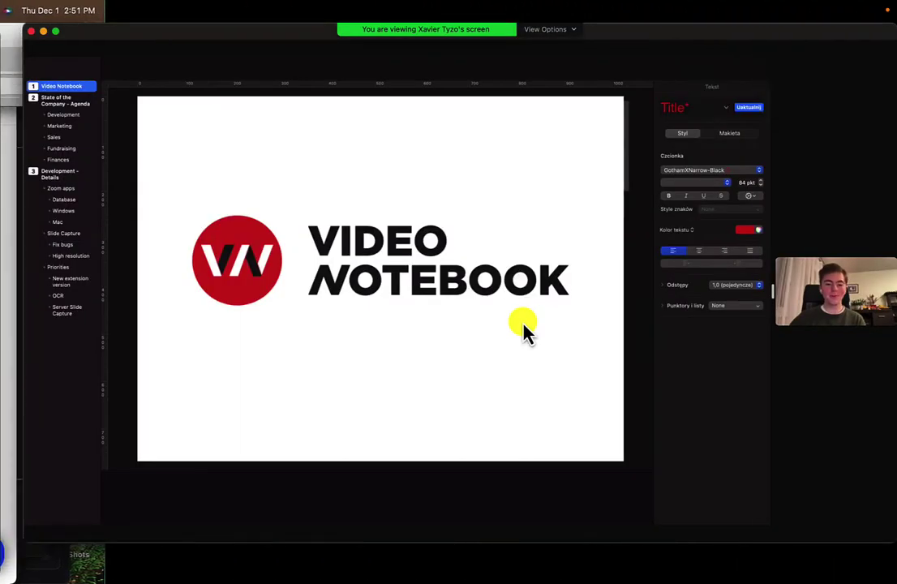
Step: View the shared Video Notebook slide full screen and turn the camera on
double_click(523, 326)
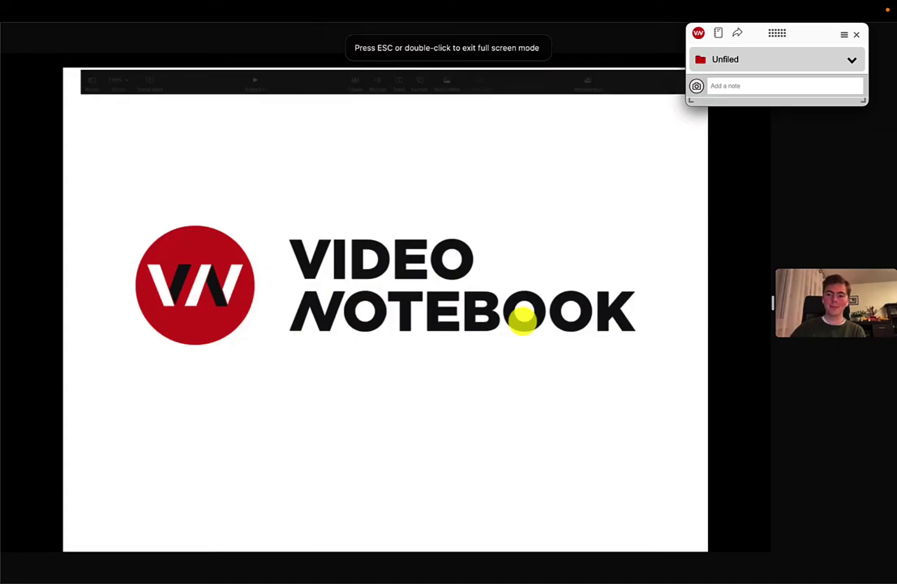
mouse_move(337, 515)
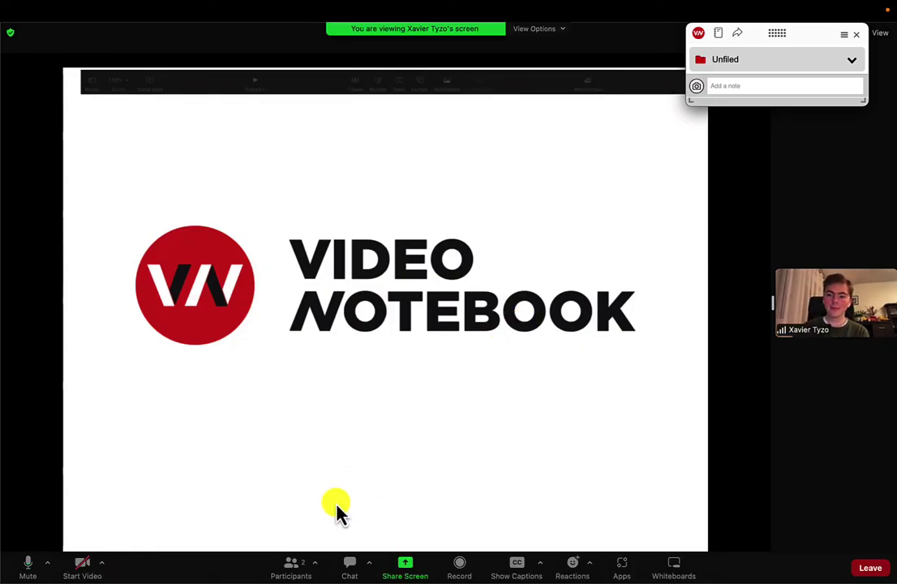
click(86, 569)
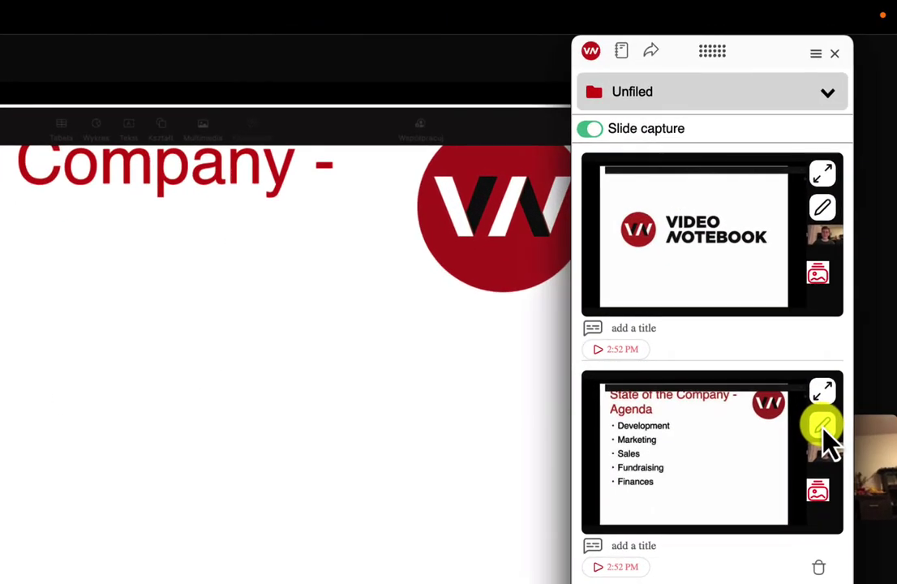
Step: Add an 'important!!!' callout pointing at Sales on the captured agenda slide and save it
click(848, 278)
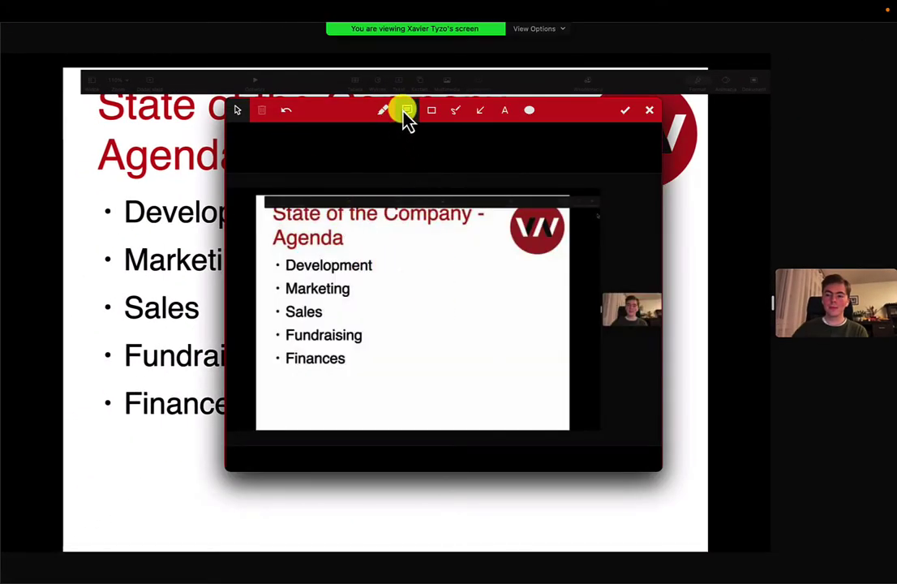
click(407, 111)
mouse_move(376, 268)
mouse_down()
mouse_move(482, 253)
mouse_move(524, 236)
mouse_up()
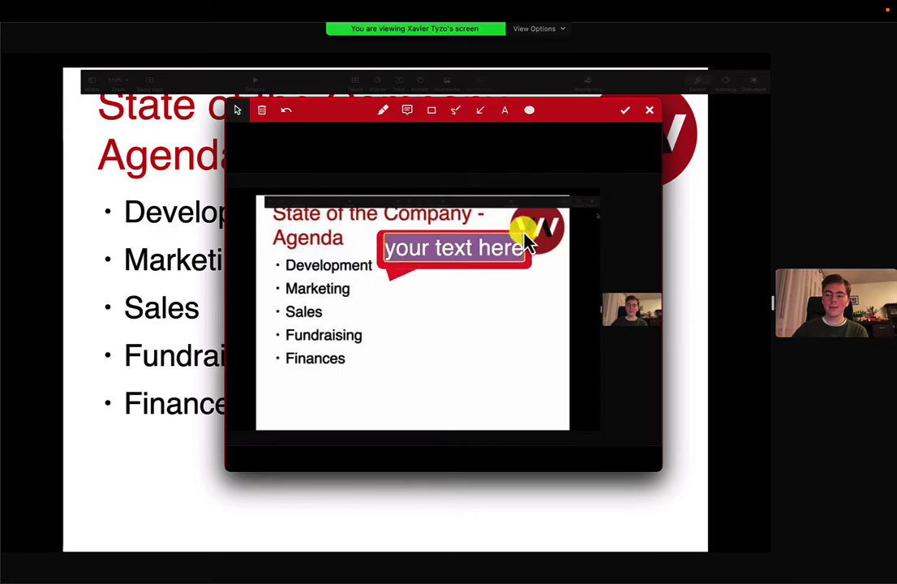
click(391, 283)
drag(390, 284, 324, 312)
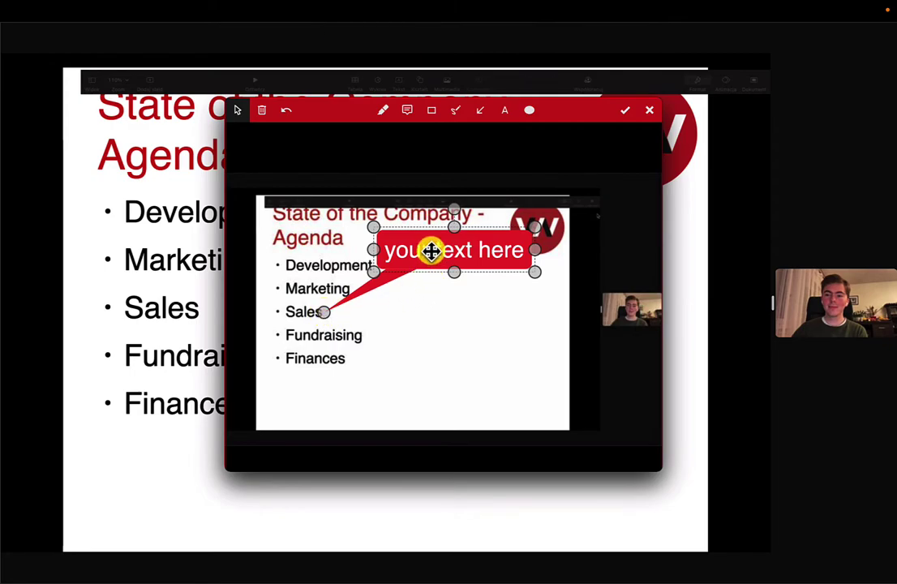
double_click(430, 251)
text(important!!!)
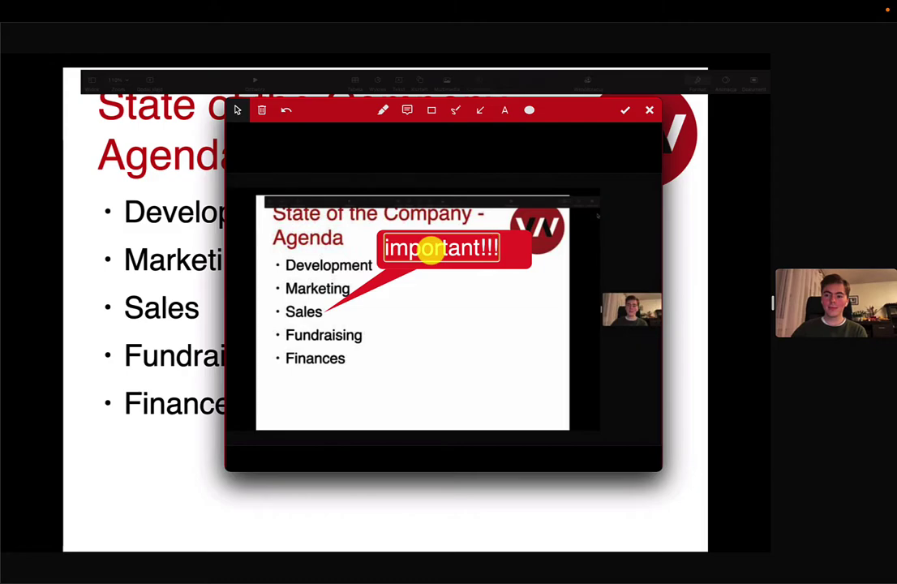
click(624, 110)
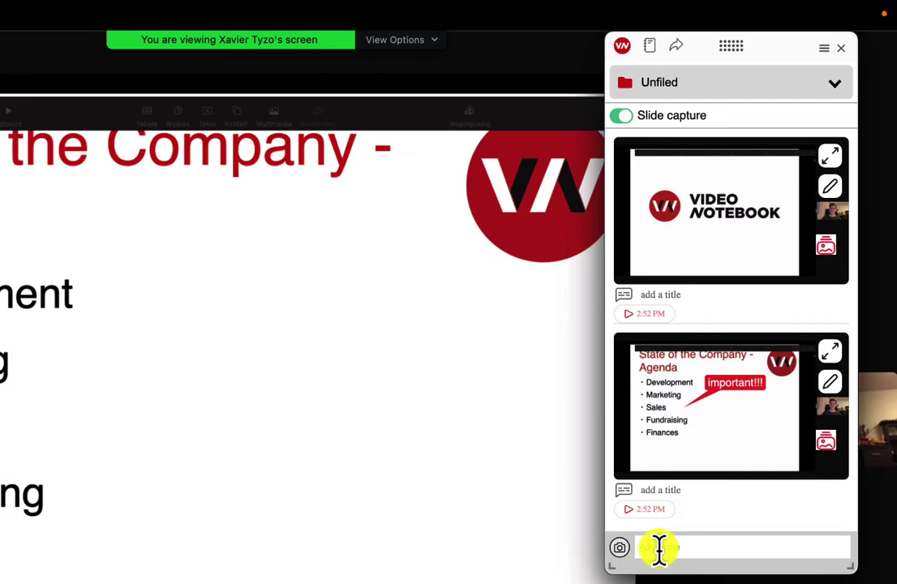
Step: Write the note 'This is important!!!' with 'important' in bold and save it
click(658, 549)
text(Th)
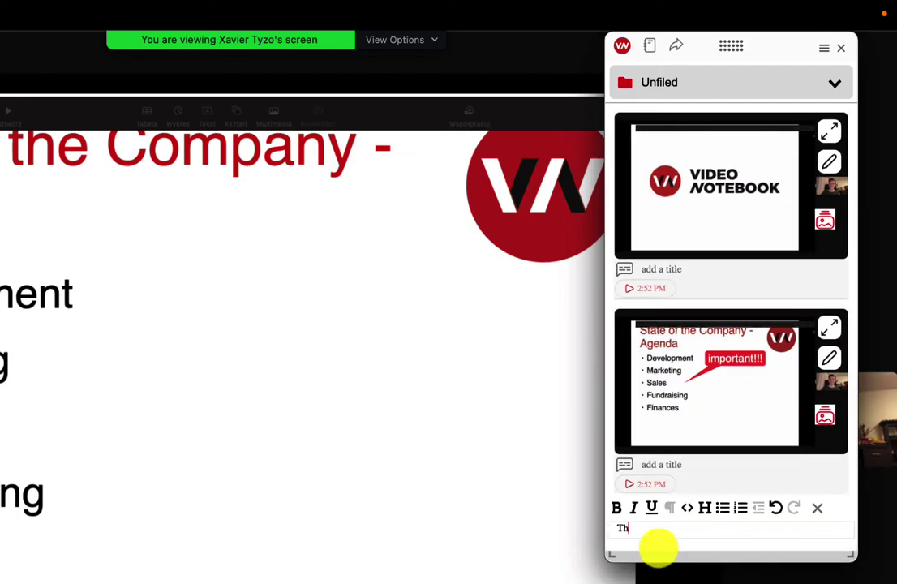
text(is is im)
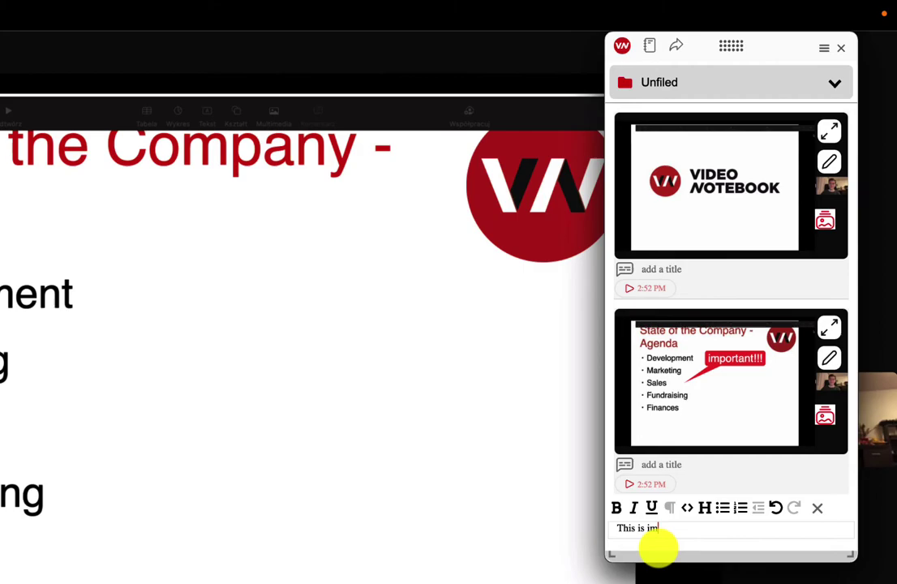
text(portant!!!)
drag(637, 528, 656, 528)
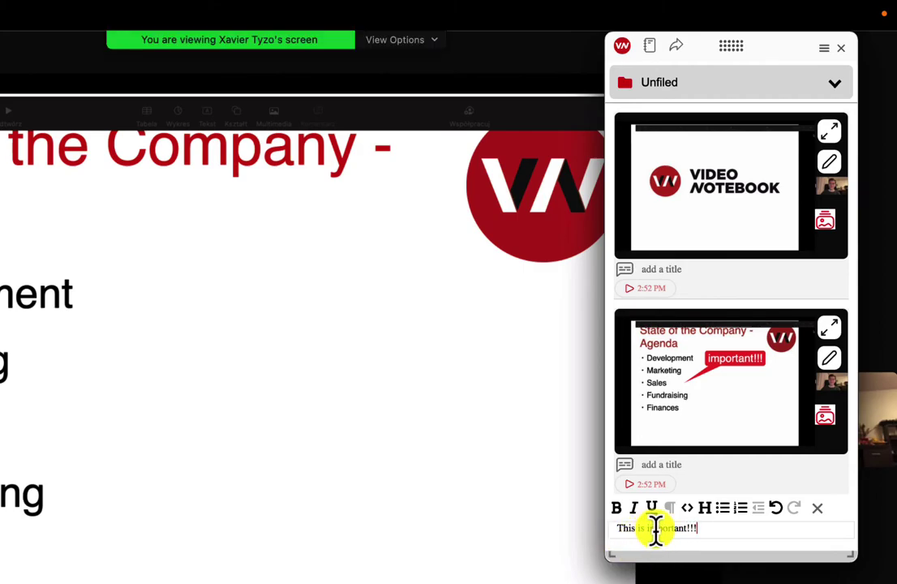
double_click(655, 528)
click(616, 509)
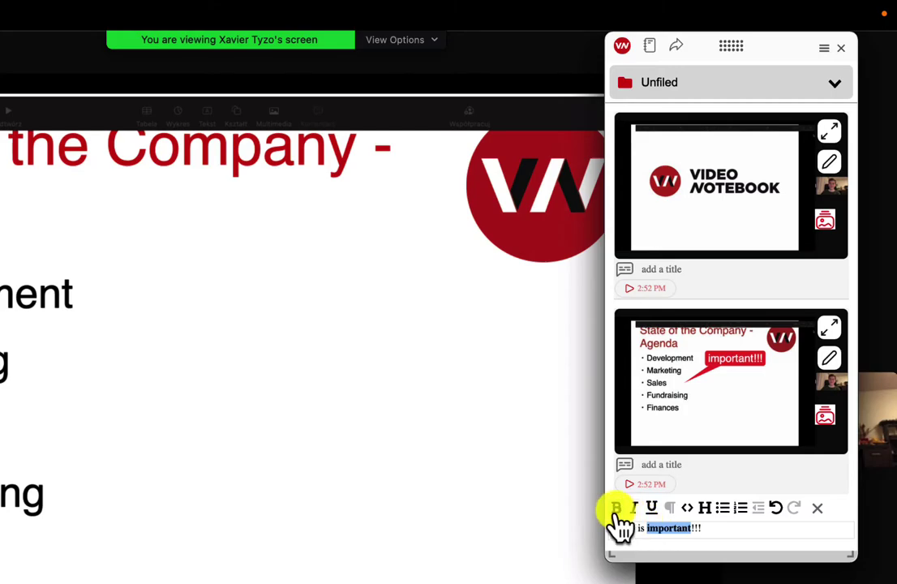
click(849, 536)
click(677, 519)
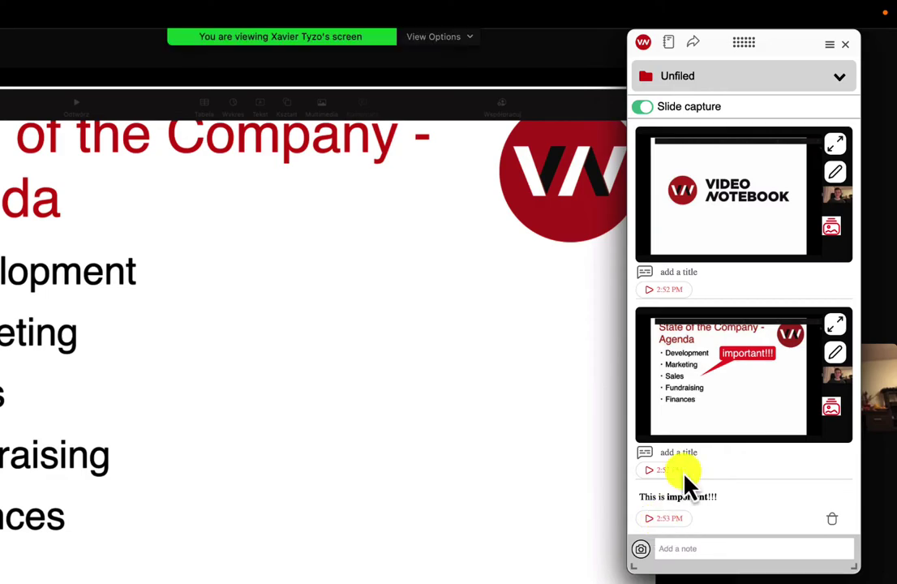
Step: Turn slide capture on and file the meeting's notes in the 'meetings' notebook
click(641, 108)
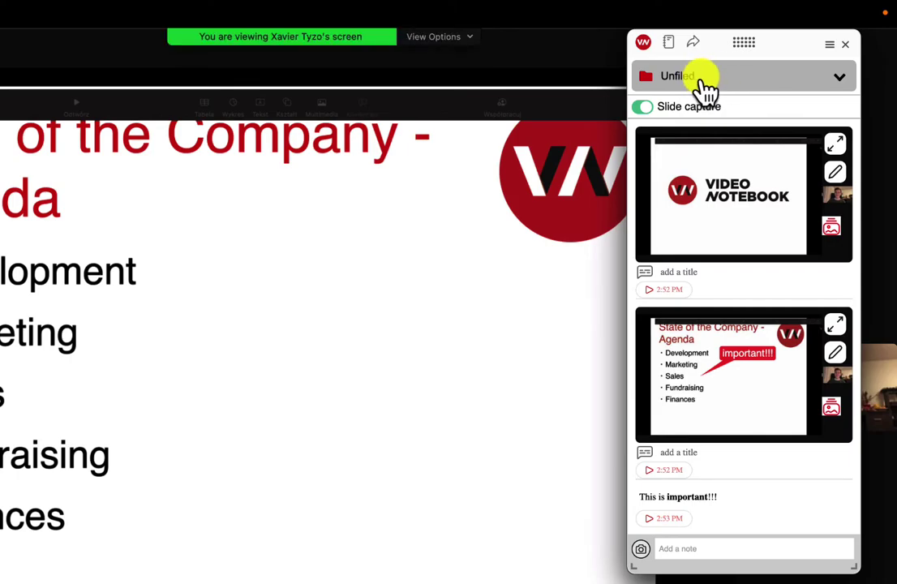
click(705, 89)
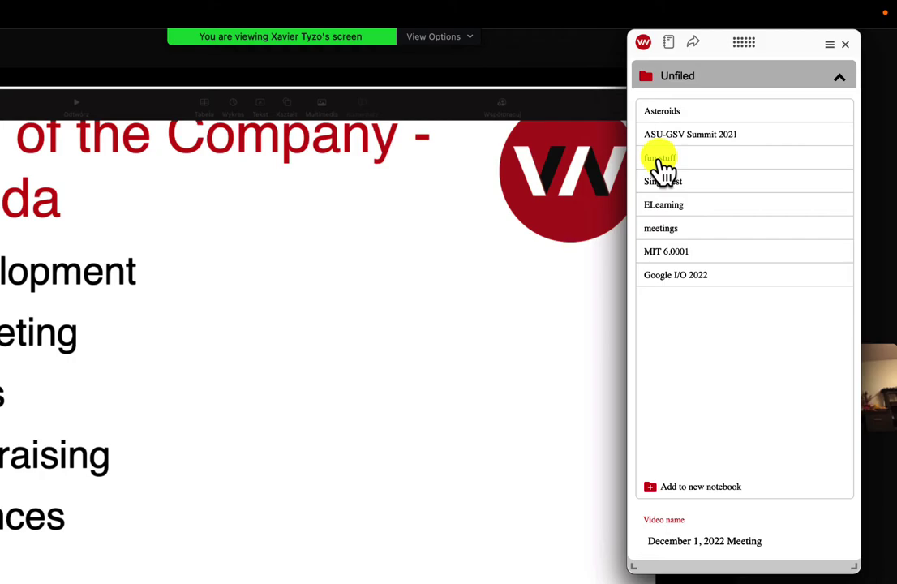
click(664, 228)
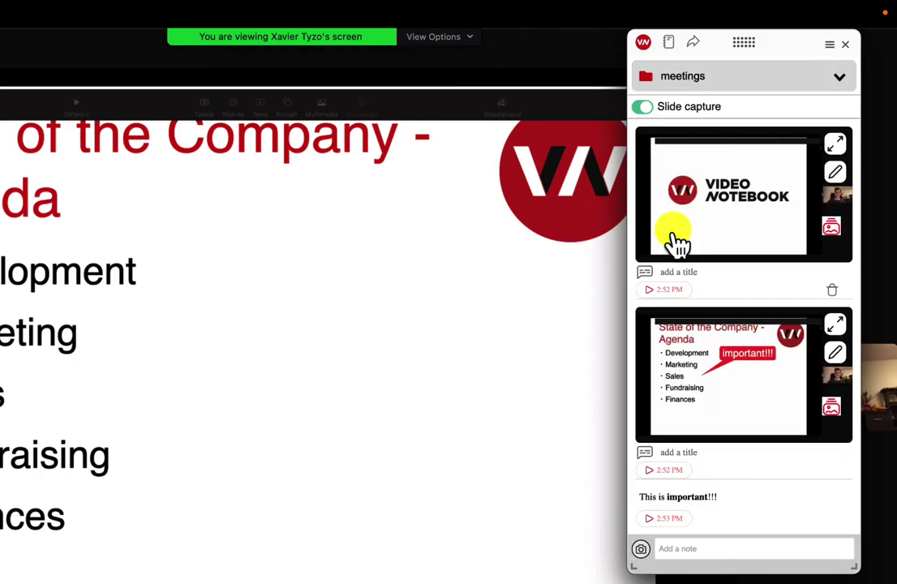
Step: Copy a share link to the December 1, 2022 Meeting notes and close the Share dialog
click(693, 45)
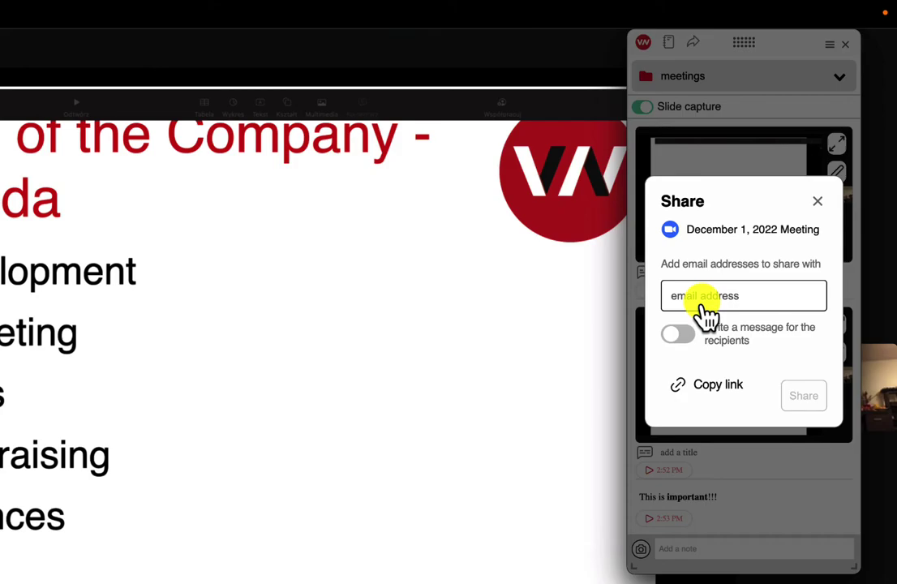
click(713, 386)
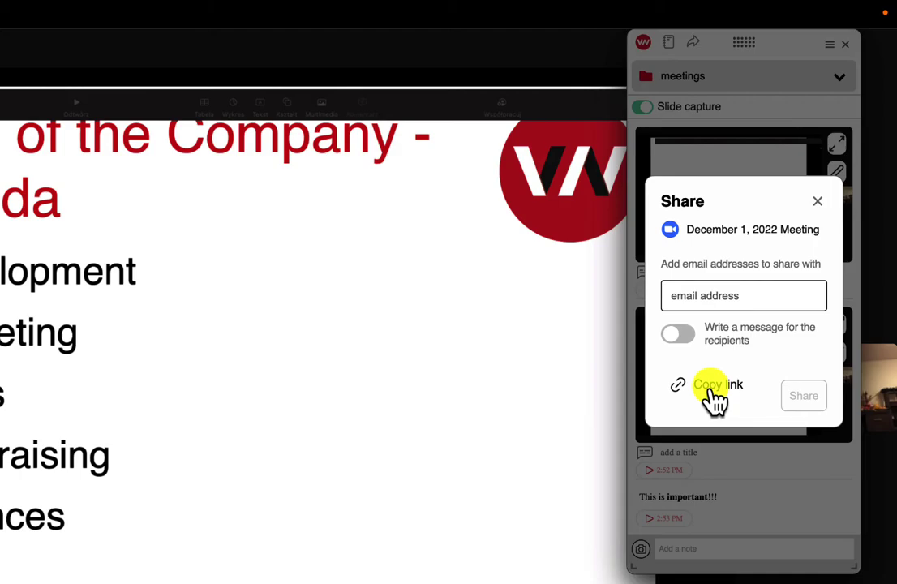
click(816, 201)
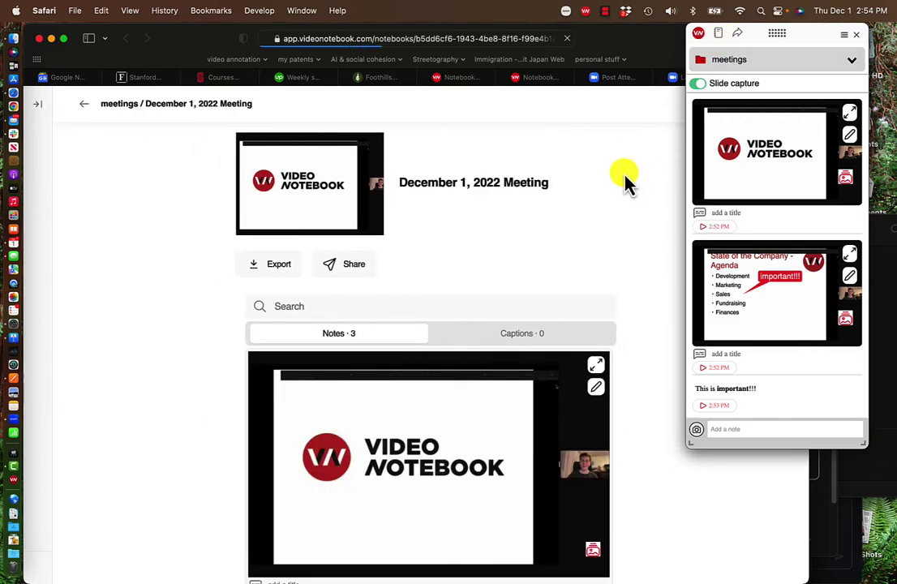
Step: Search this meeting's notes for 'important'
scroll(448, 462, down, 1)
scroll(448, 462, down, 5)
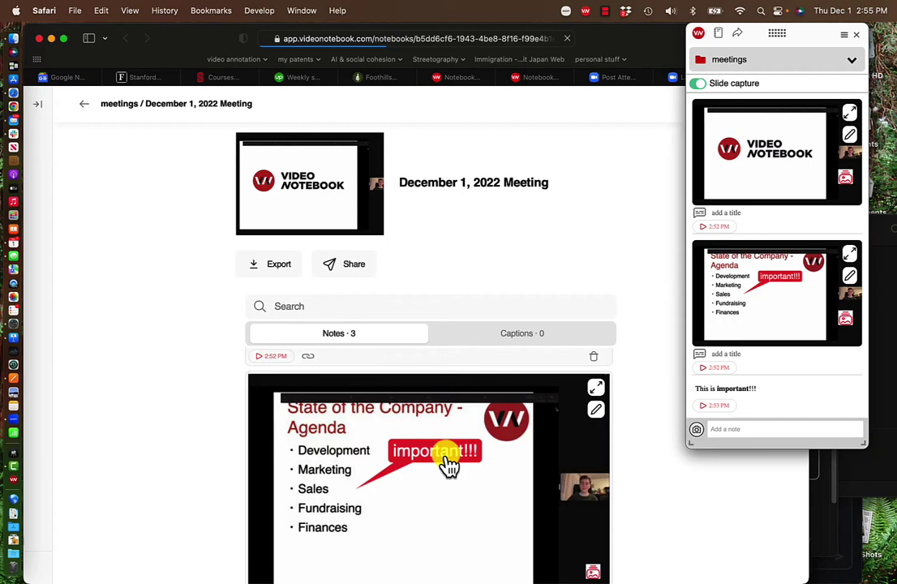
scroll(449, 464, up, 4)
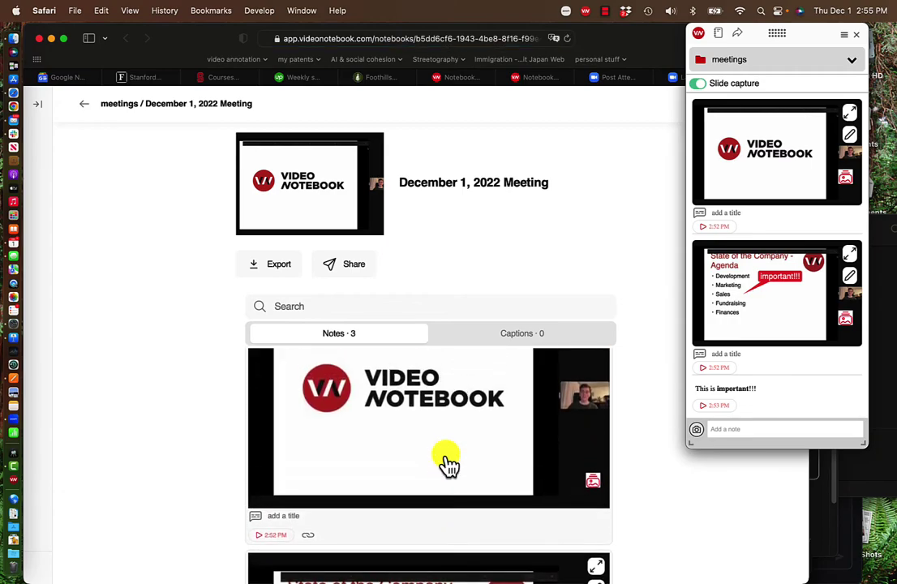
scroll(448, 470, down, 3)
scroll(449, 475, up, 1)
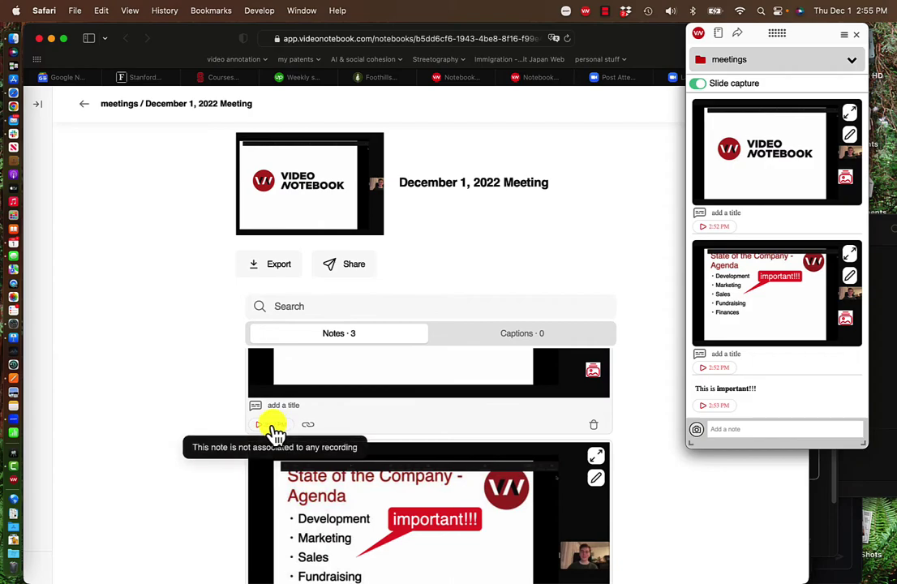
click(294, 311)
text(imp)
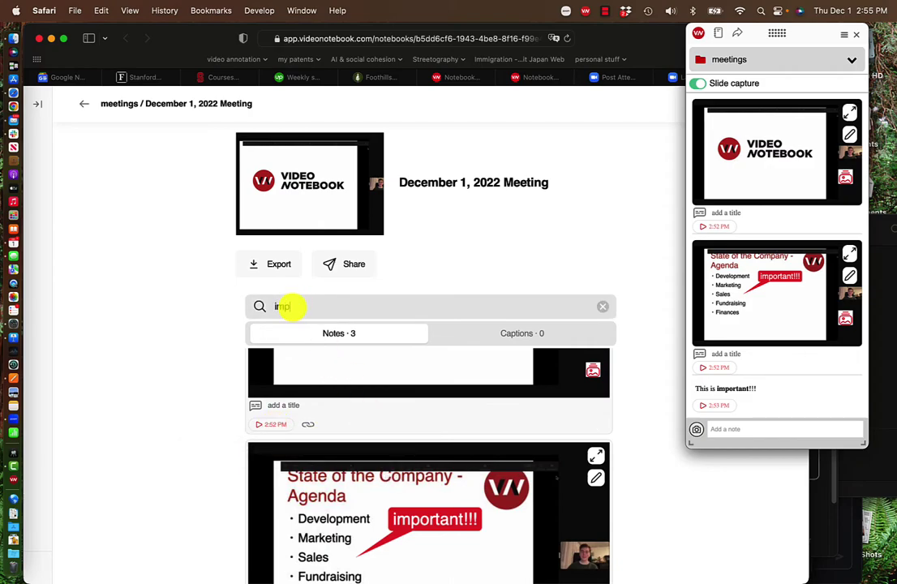
text(ortant)
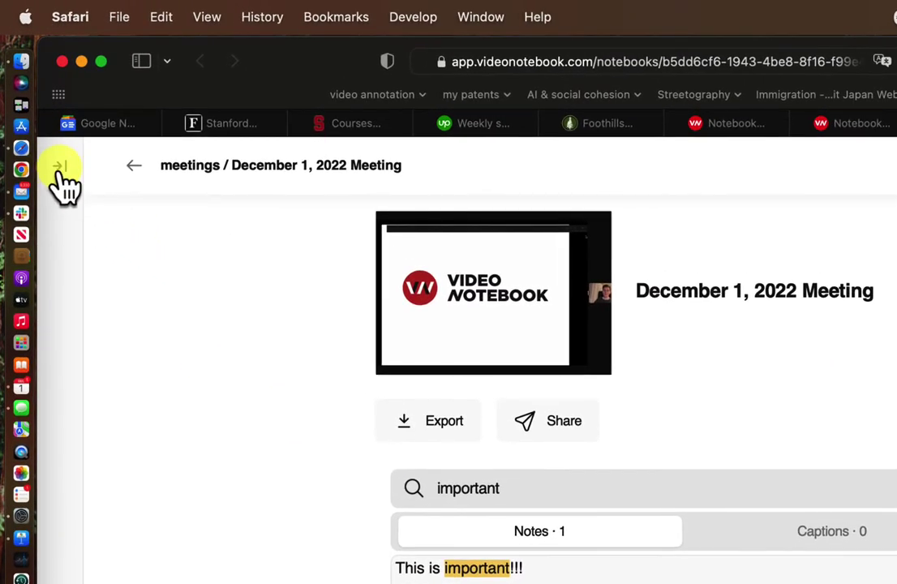
Step: Show the notebook sidebar and re-expand the meetings notebook to list its recordings
click(59, 167)
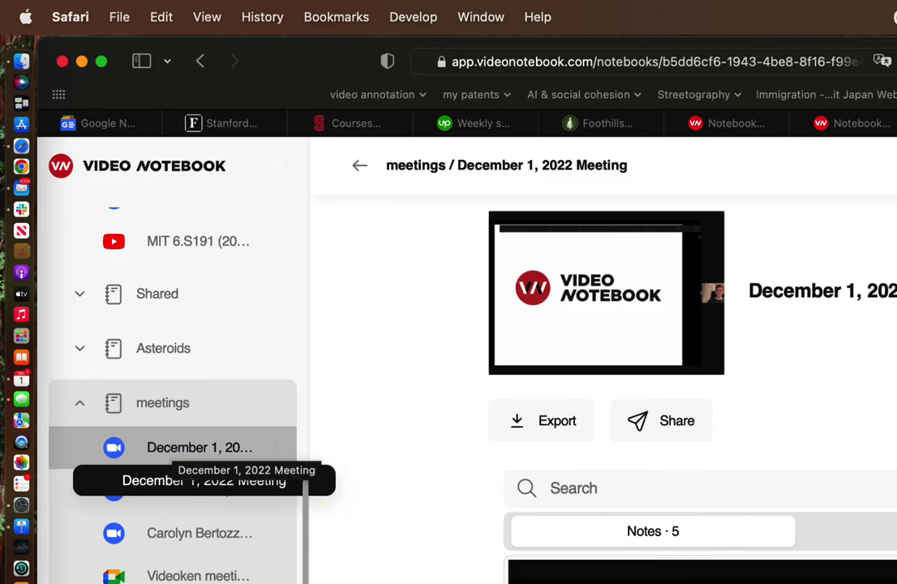
click(79, 406)
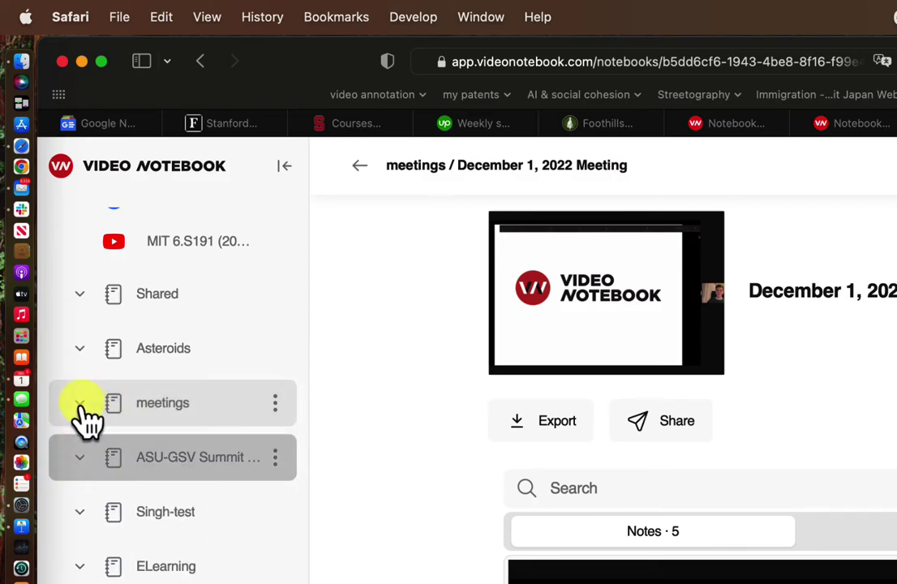
click(80, 351)
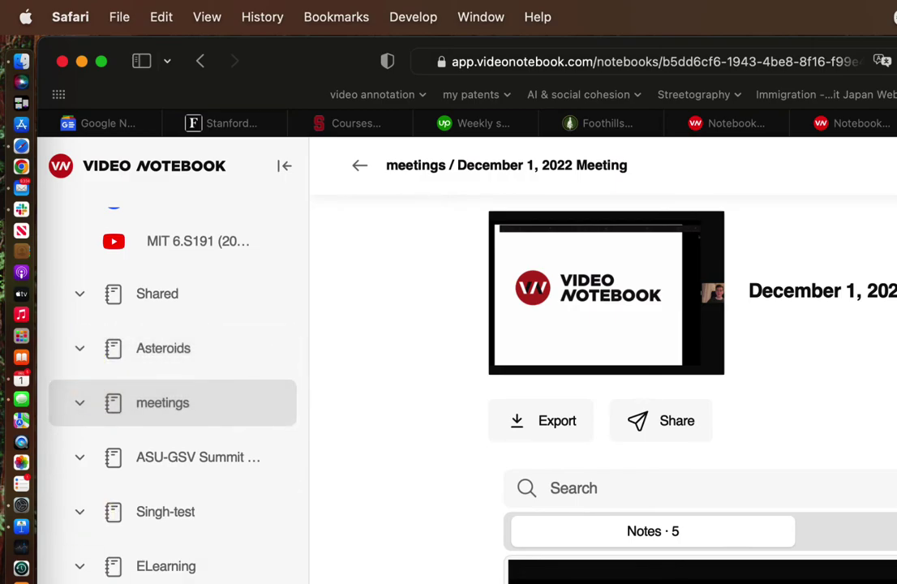
click(80, 405)
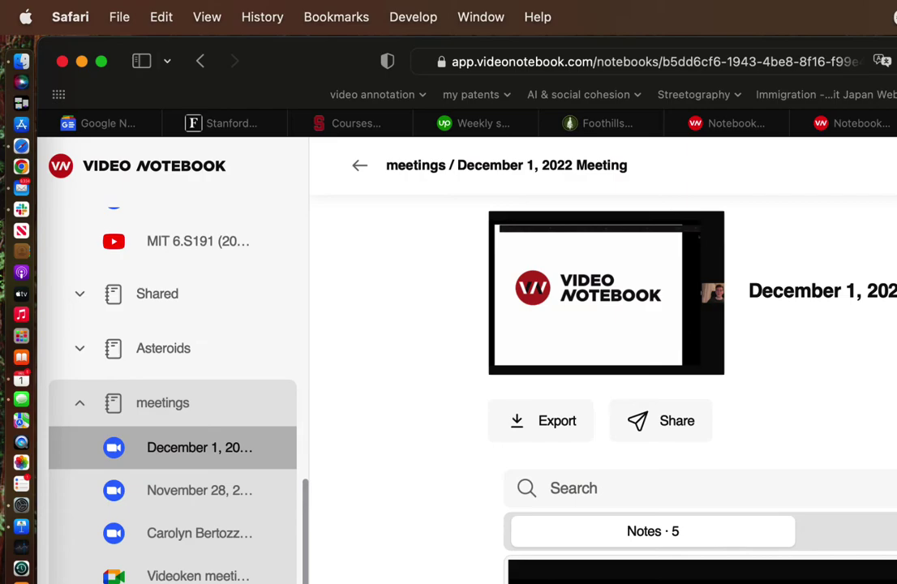
Step: Search the meetings notebook for 'cheers', narrowing it to two videos including 'Beta launch party!'
click(166, 403)
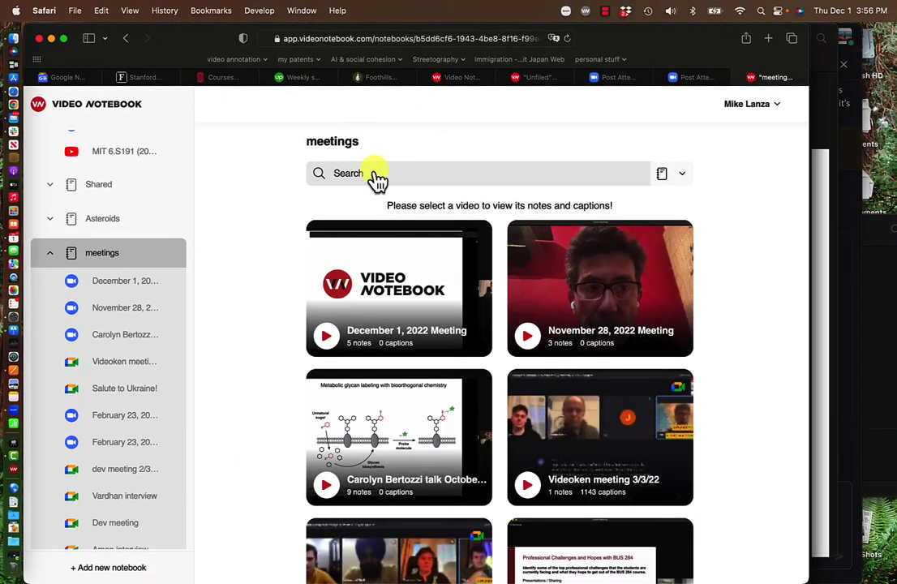
click(375, 175)
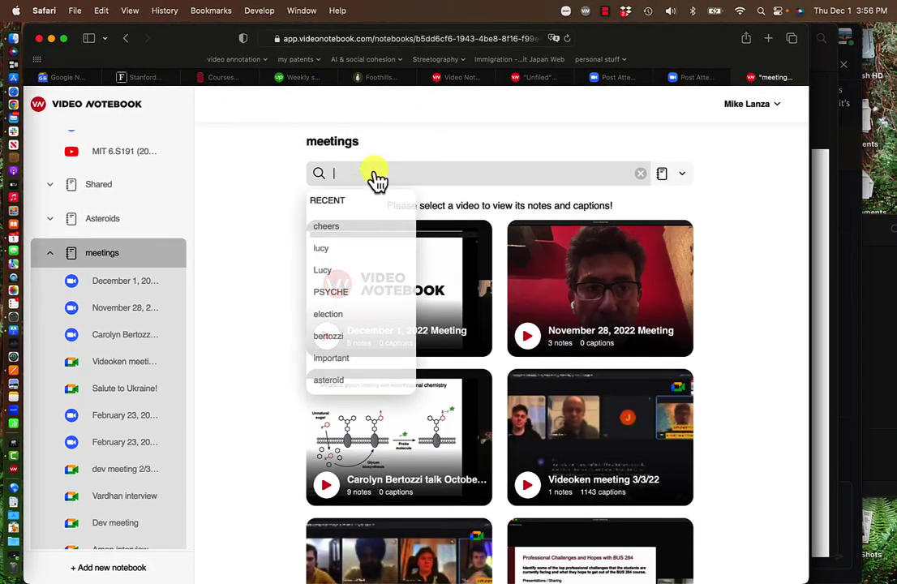
text(cheers)
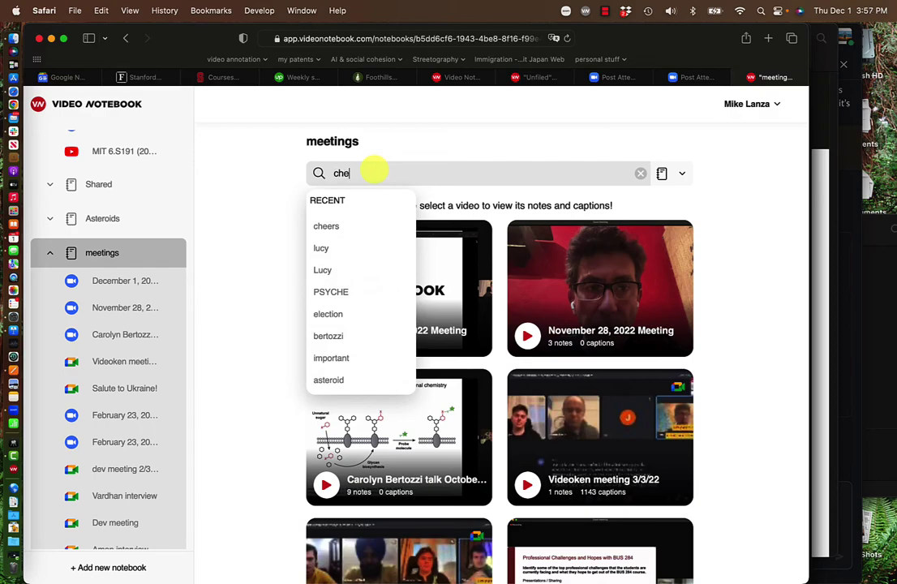
key(Return)
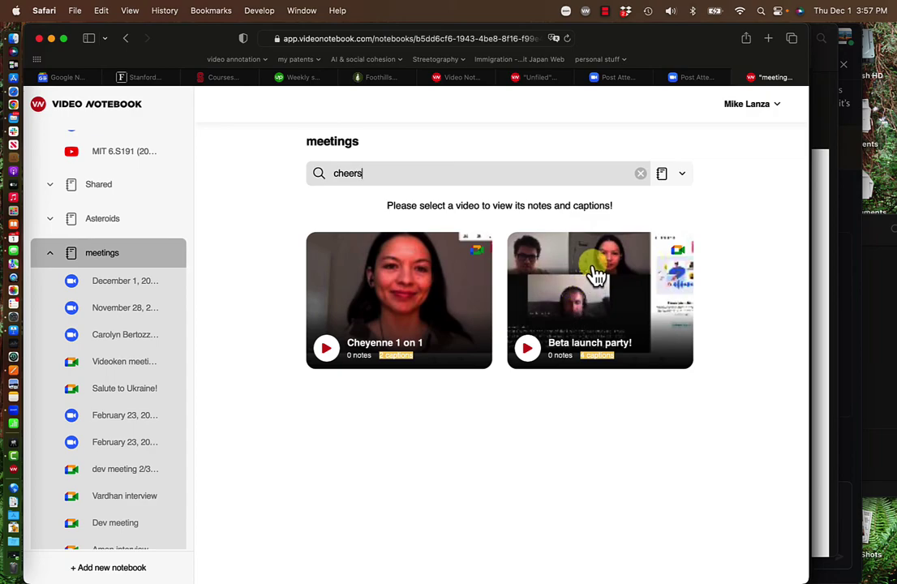
Step: Open the 'Beta launch party!' video to see its 'cheers' caption matches
click(597, 276)
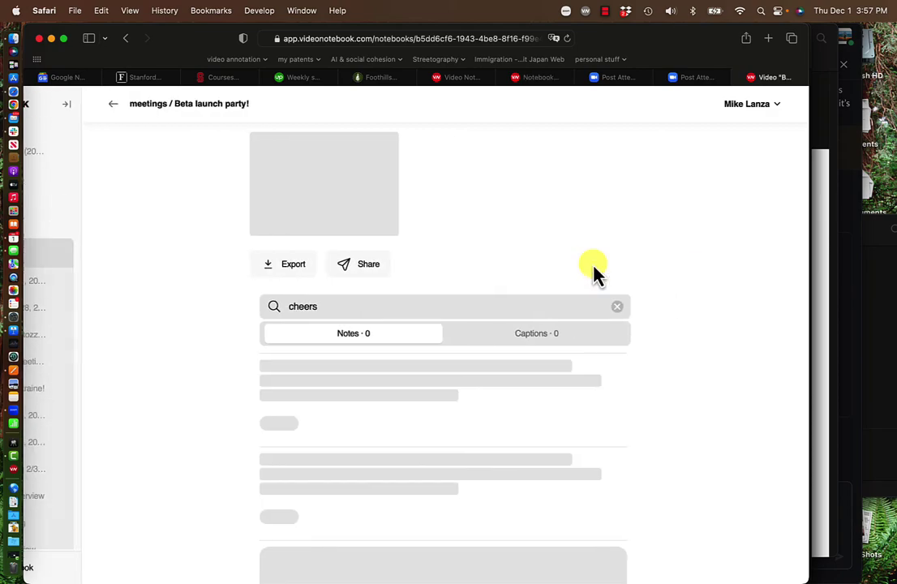